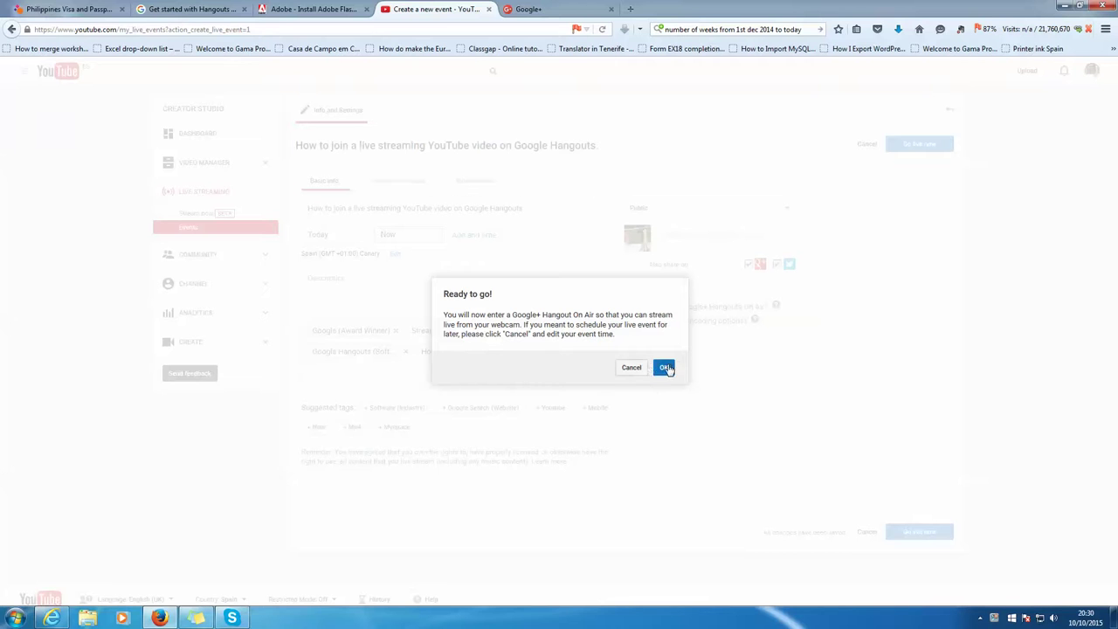
- Confirm entering the Google+ Hangout On Air for the event and bring up the Google+ home page in Internet Explorer
{"action": "left_click", "coordinate": [665, 368]}
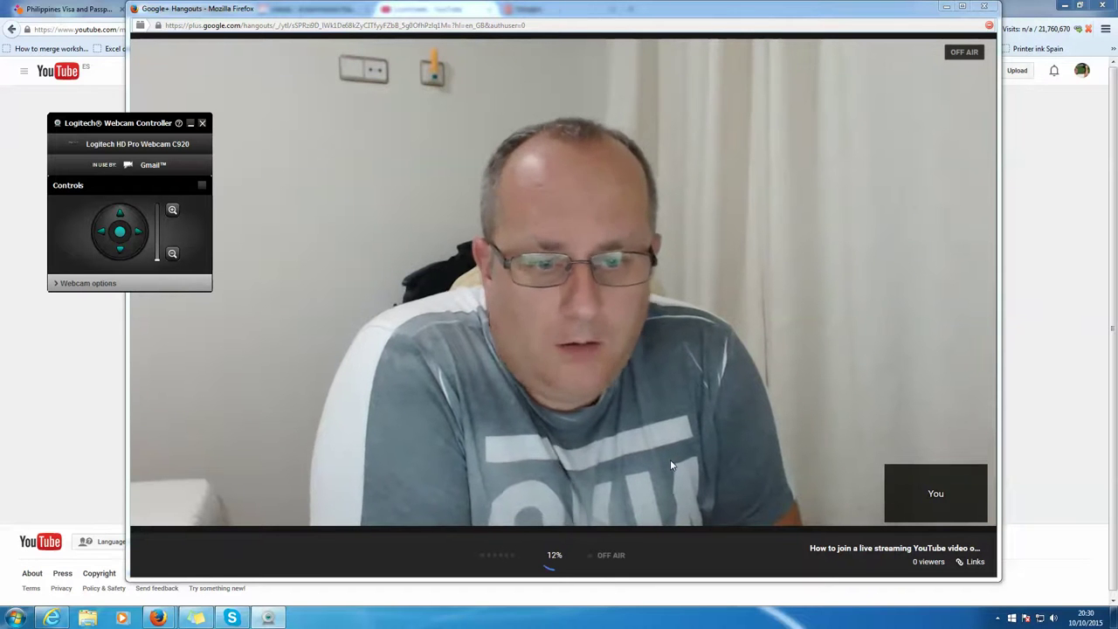
{"action": "left_click", "coordinate": [52, 618]}
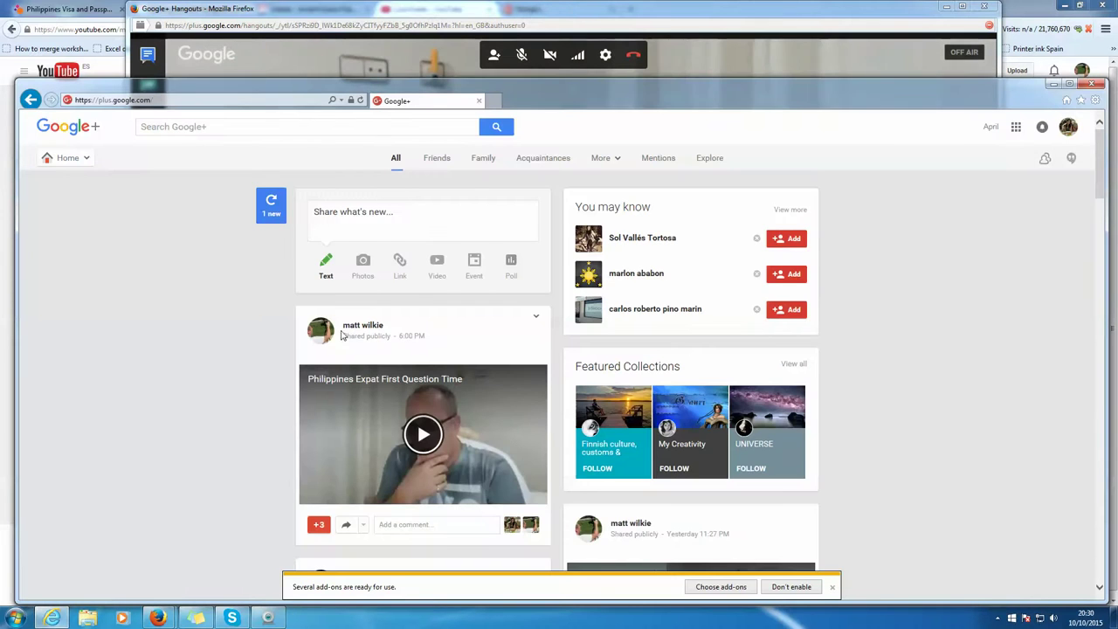
{"action": "scroll", "coordinate": [893, 305], "scroll_direction": "down", "scroll_amount": 1}
{"action": "scroll", "coordinate": [1010, 237], "scroll_direction": "up", "scroll_amount": 1}
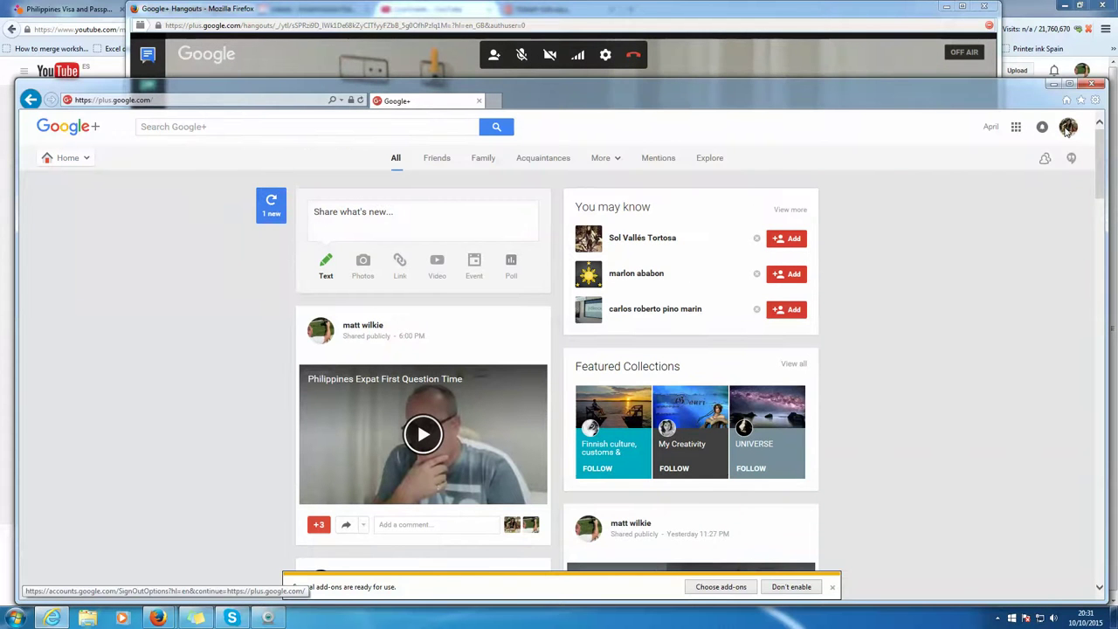
- Show the Hangouts conversations on the Google+ page and look at the Hangouts settings, then return to the conversation list
{"action": "left_click", "coordinate": [1072, 158]}
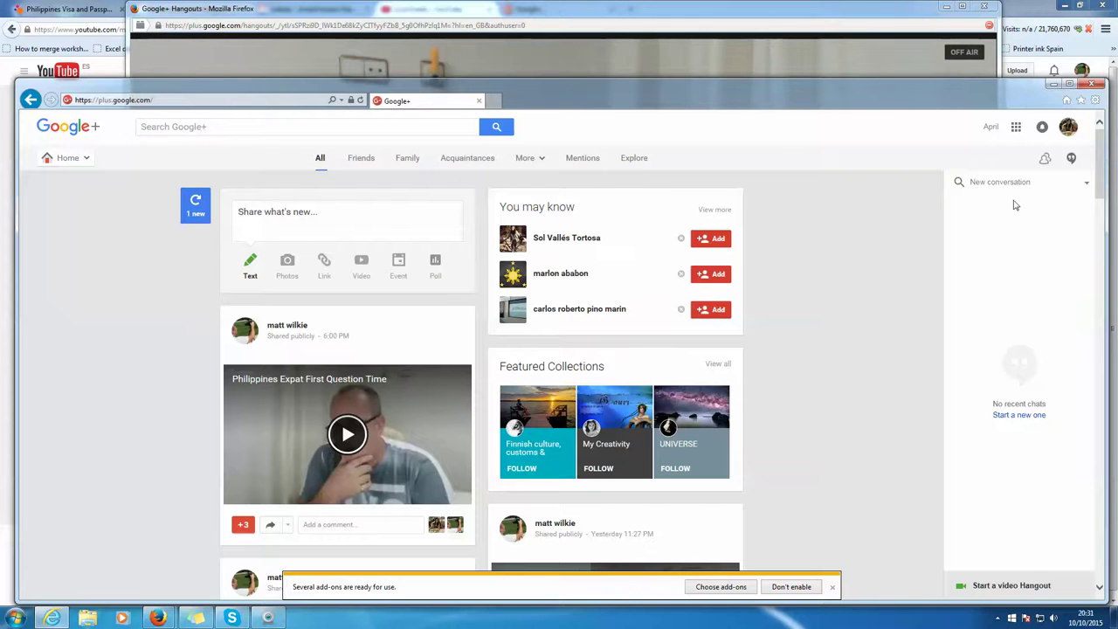
{"action": "left_click", "coordinate": [1086, 187]}
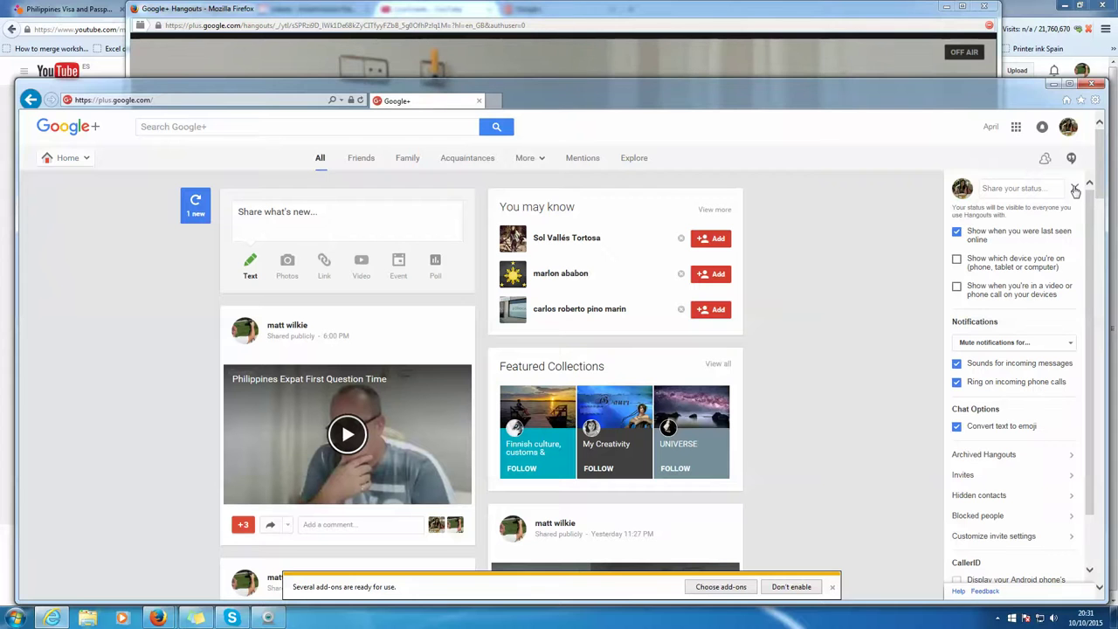
{"action": "left_click", "coordinate": [1075, 191]}
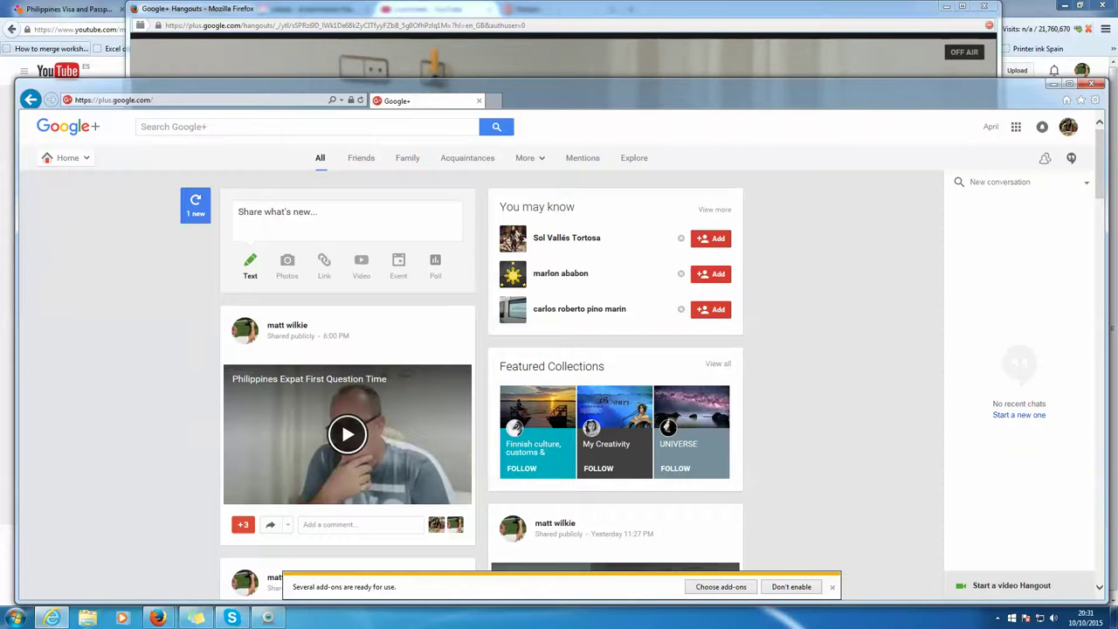
- Start broadcasting the Hangout On Air from the Firefox window and confirm the YouTube broadcast
{"action": "left_click", "coordinate": [207, 7]}
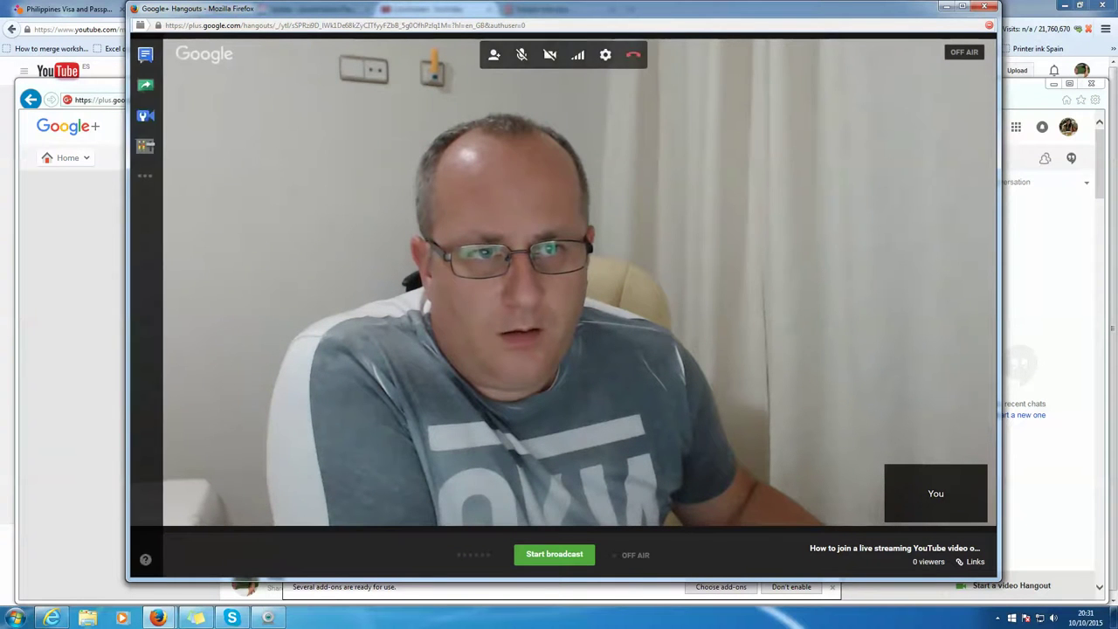
{"action": "left_click", "coordinate": [557, 555]}
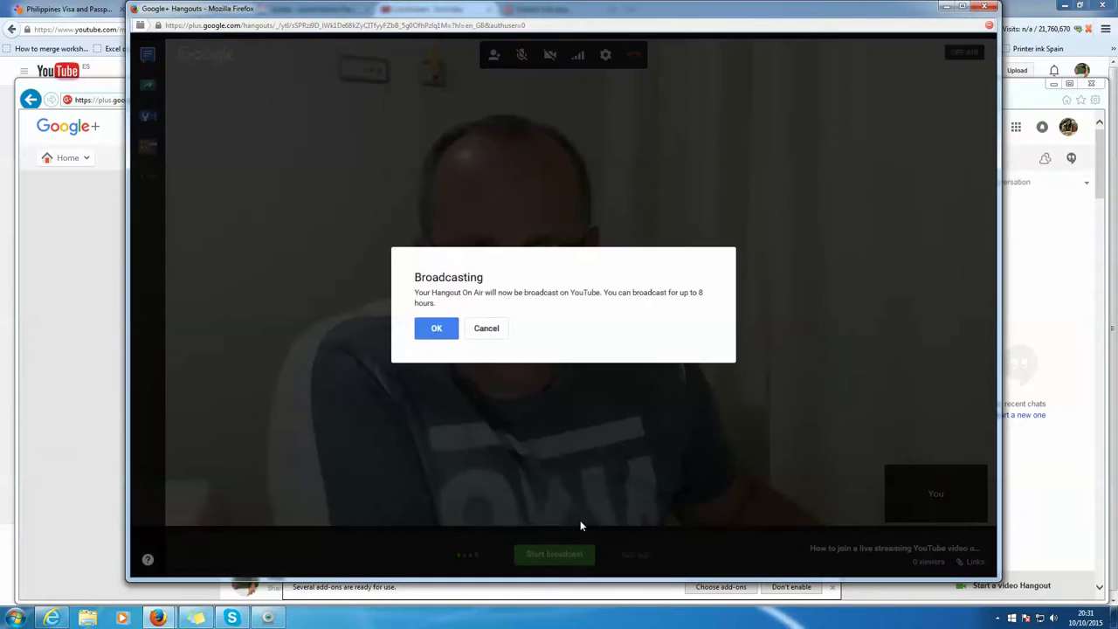
{"action": "left_click", "coordinate": [437, 329]}
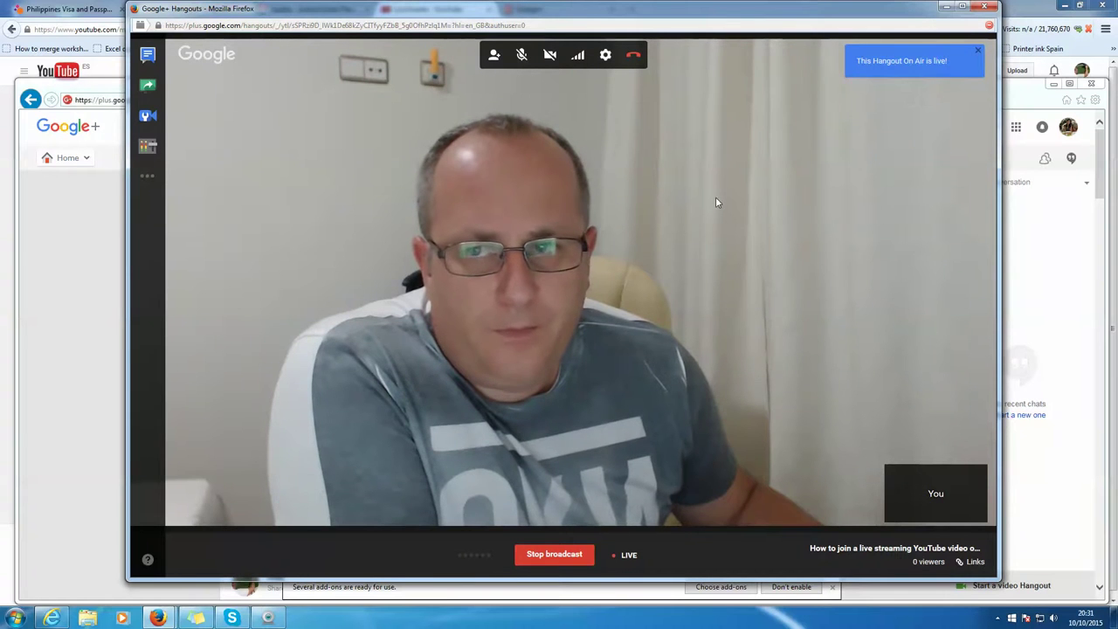
- Switch to Internet Explorer and look through the posts on the Google+ home feed
{"action": "key", "text": "alt+Tab"}
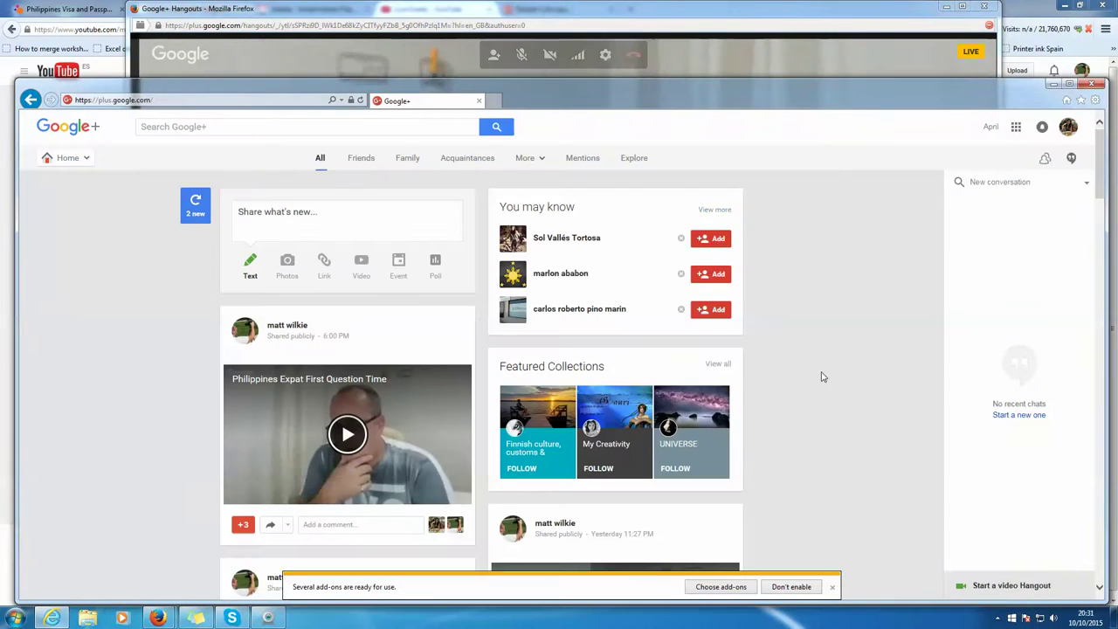
{"action": "scroll", "coordinate": [830, 419], "scroll_direction": "down", "scroll_amount": 10}
{"action": "scroll", "coordinate": [831, 419], "scroll_direction": "up", "scroll_amount": 10}
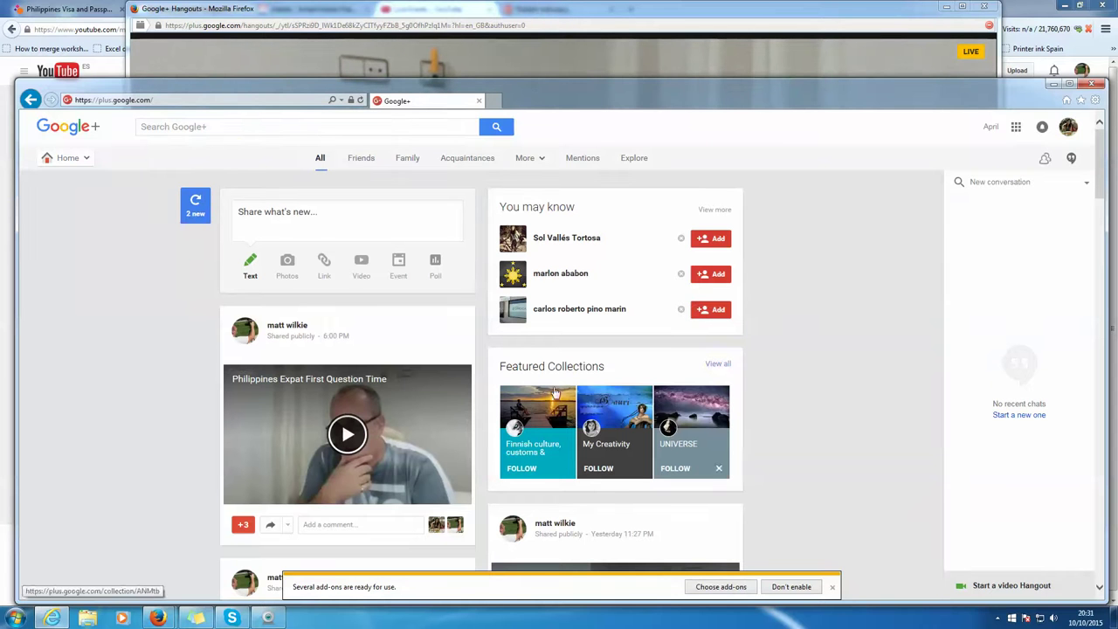
{"action": "scroll", "coordinate": [297, 371], "scroll_direction": "down", "scroll_amount": 4}
{"action": "scroll", "coordinate": [297, 375], "scroll_direction": "down", "scroll_amount": 1}
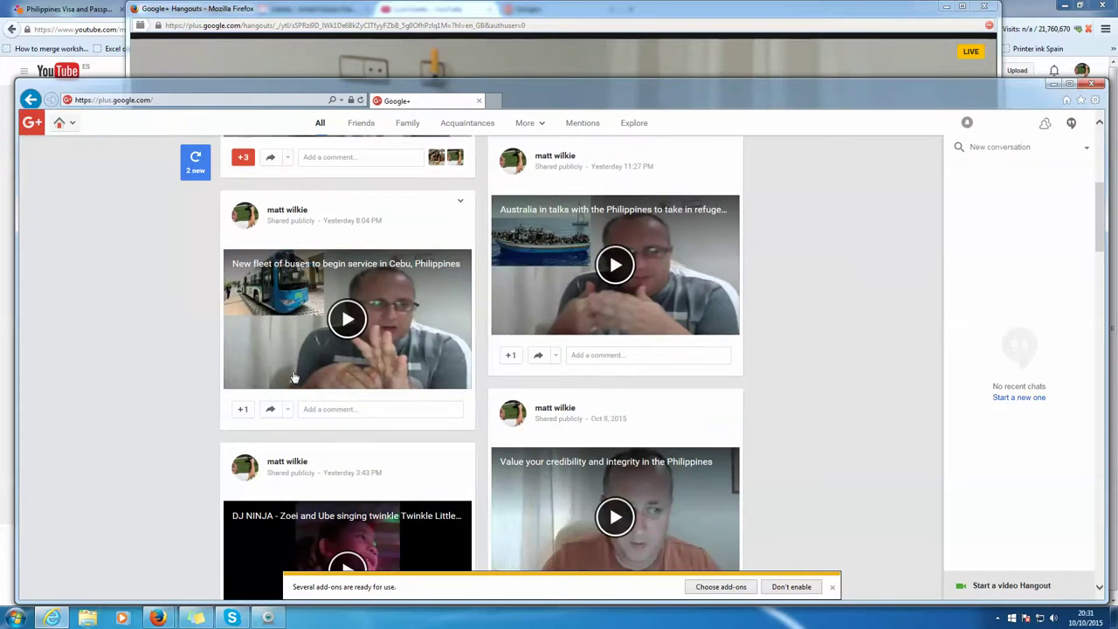
{"action": "scroll", "coordinate": [293, 377], "scroll_direction": "up", "scroll_amount": 5}
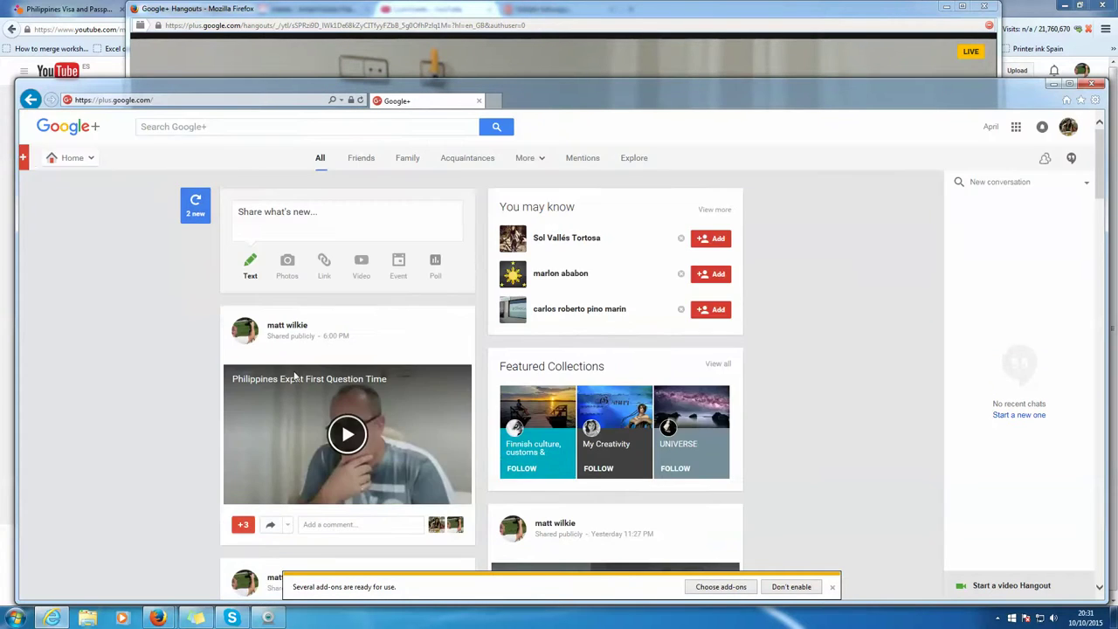
- Copy the live Hangout's address from Firefox, open it in Internet Explorer, and close the add-on selection without enabling any
{"action": "left_click", "coordinate": [505, 24]}
{"action": "right_click", "coordinate": [507, 25]}
{"action": "left_click", "coordinate": [534, 64]}
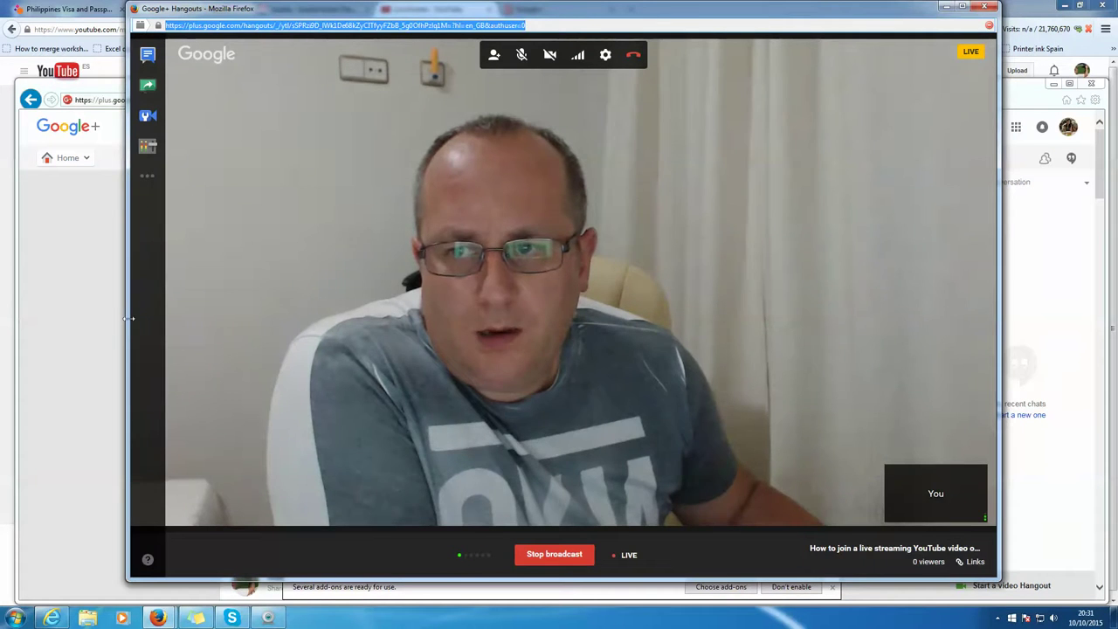
{"action": "left_click", "coordinate": [89, 347]}
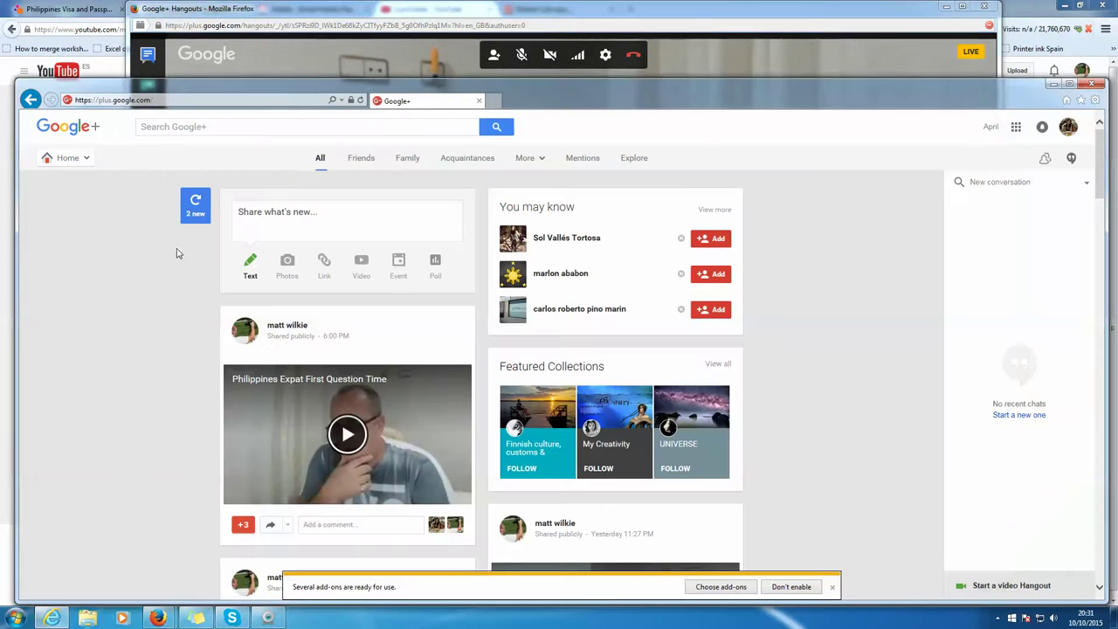
{"action": "left_click", "coordinate": [280, 100]}
{"action": "right_click", "coordinate": [280, 101]}
{"action": "left_click", "coordinate": [309, 151]}
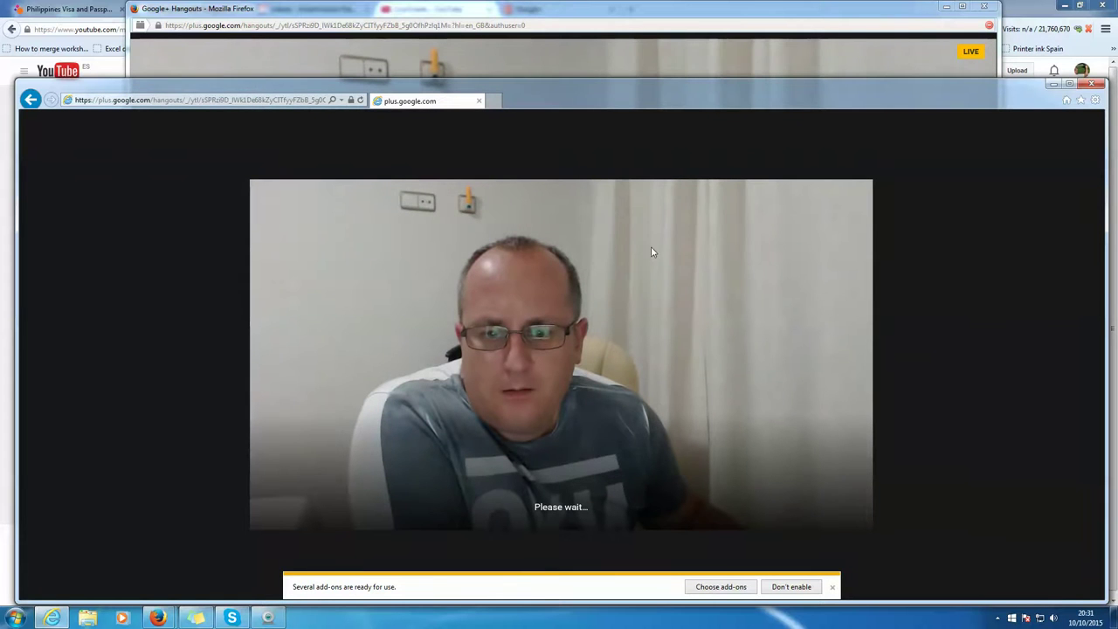
{"action": "left_click", "coordinate": [742, 587]}
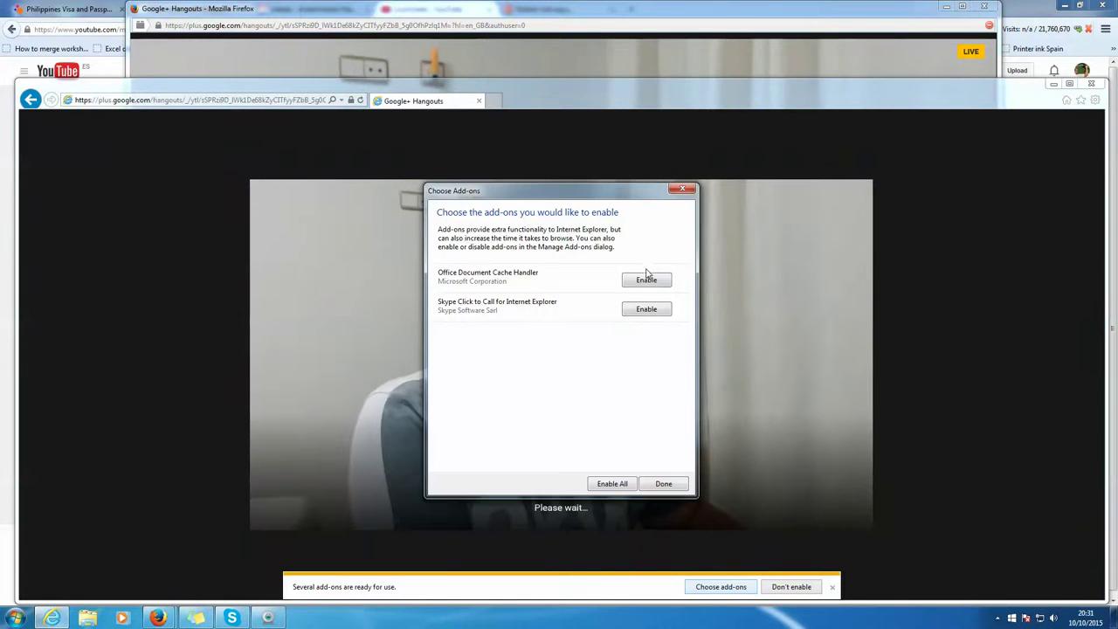
{"action": "left_click", "coordinate": [674, 486]}
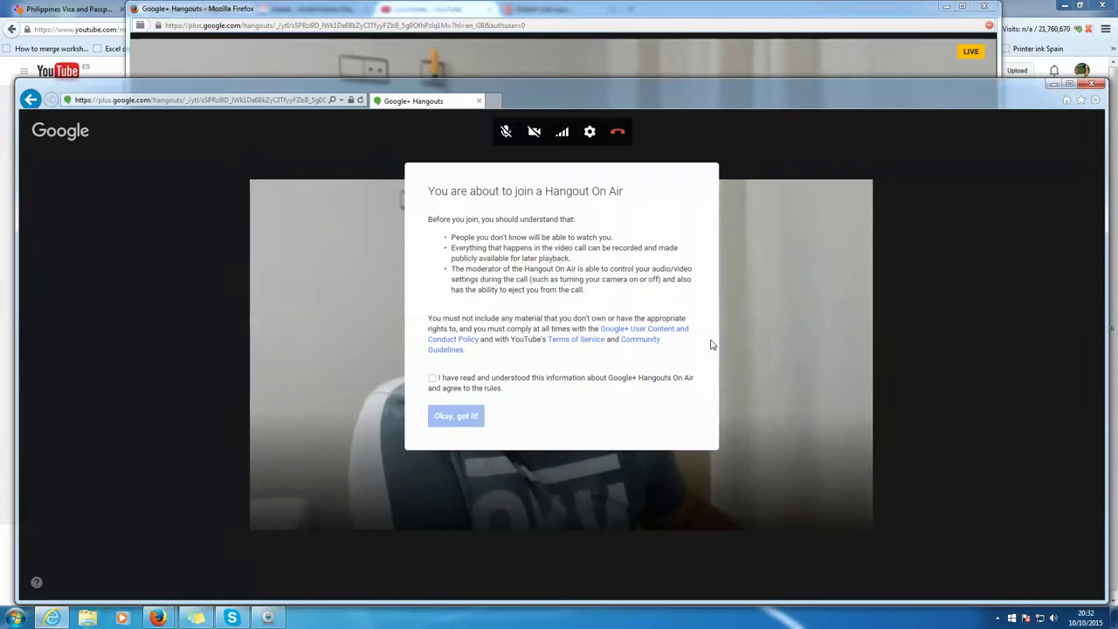
- Agree to the Hangout On Air rules and join the Hangout in Internet Explorer
{"action": "left_click", "coordinate": [434, 379]}
{"action": "left_click", "coordinate": [455, 416]}
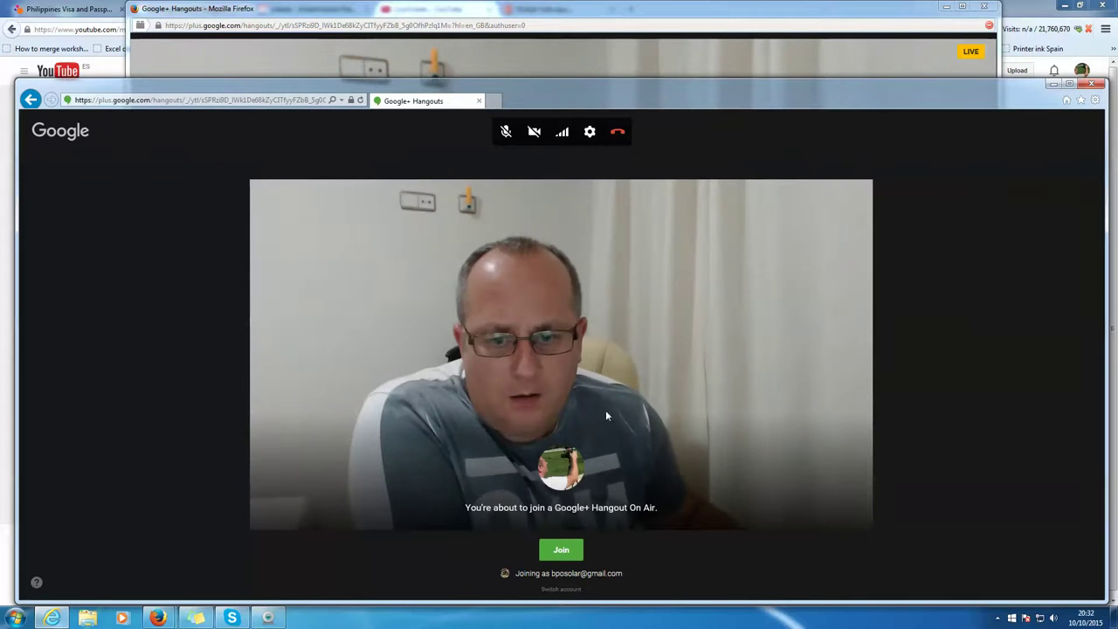
{"action": "left_click", "coordinate": [554, 555]}
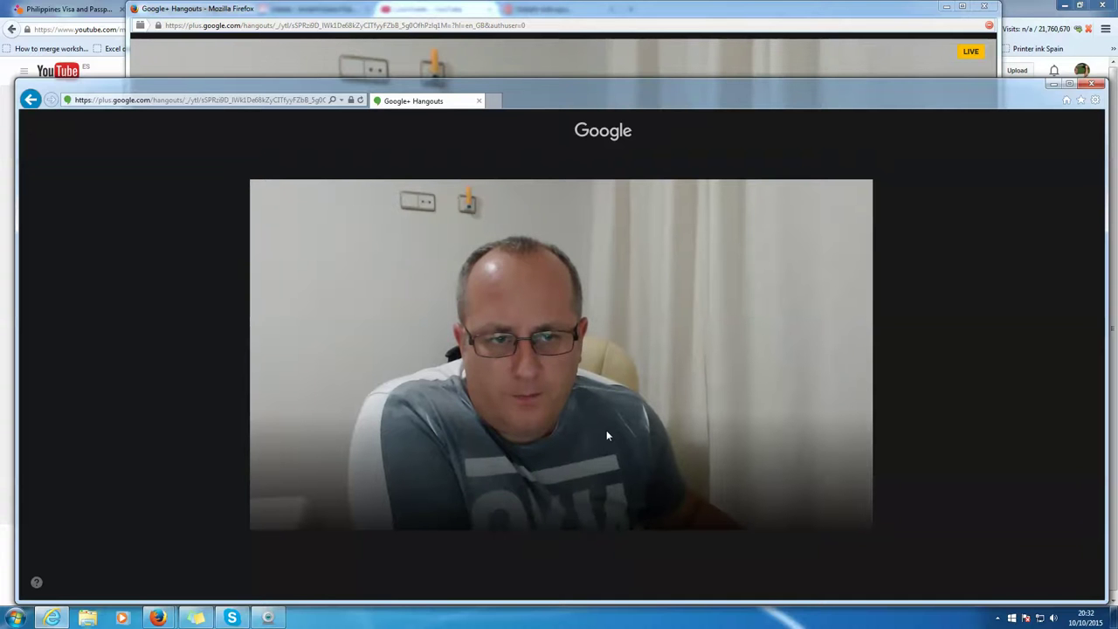
- Mute the microphone in both the Internet Explorer participant window and the Firefox host window of the Hangout
{"action": "mouse_move", "coordinate": [462, 124]}
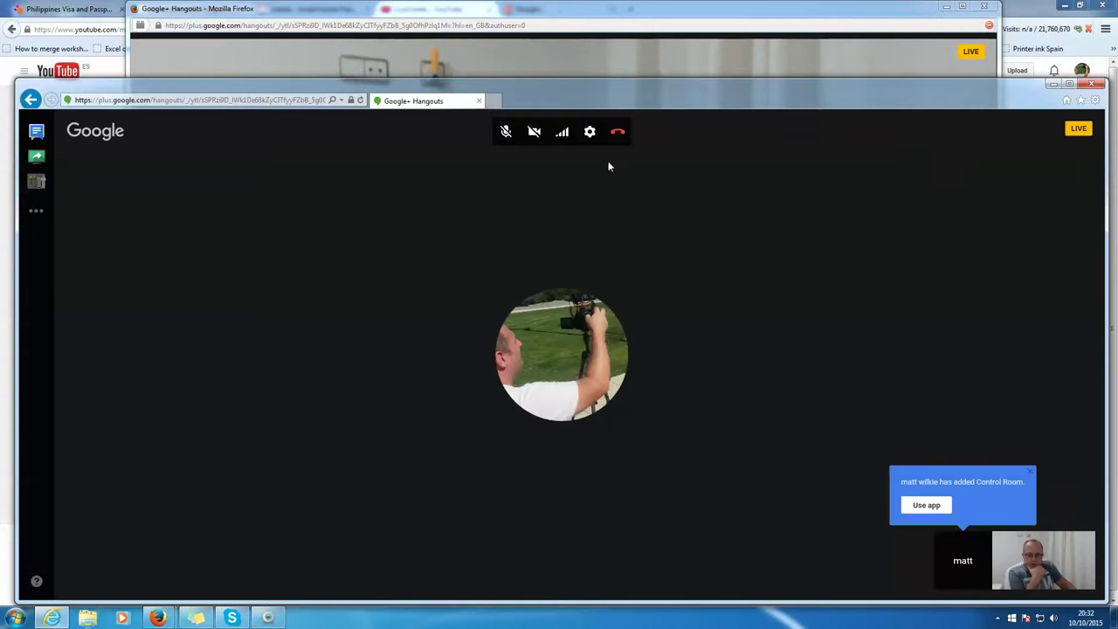
{"action": "left_click", "coordinate": [506, 131]}
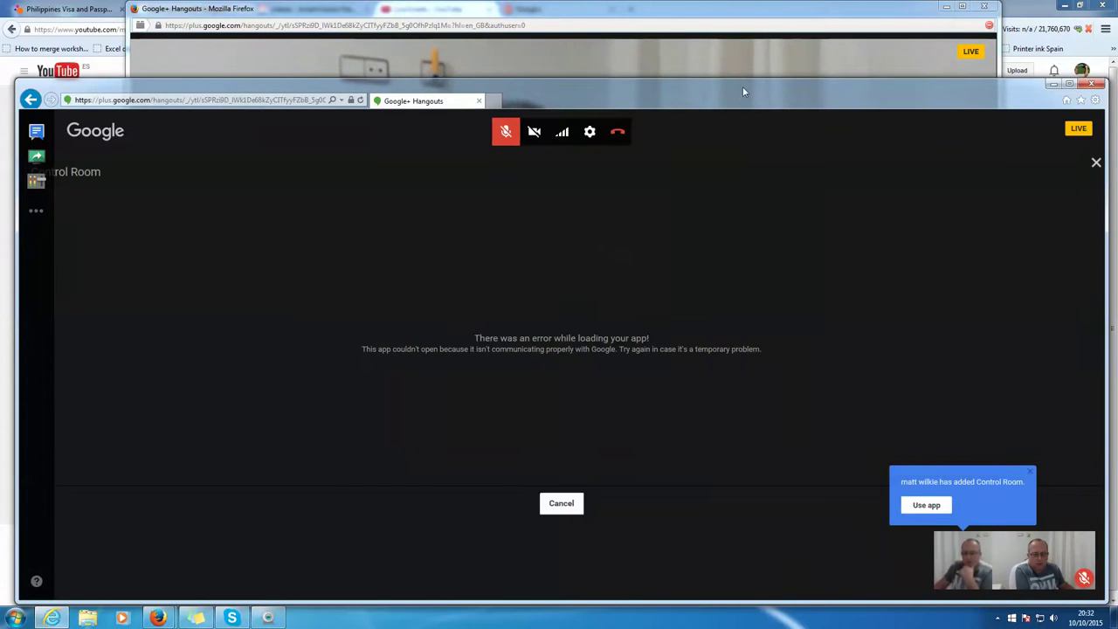
{"action": "key", "text": "alt+Tab"}
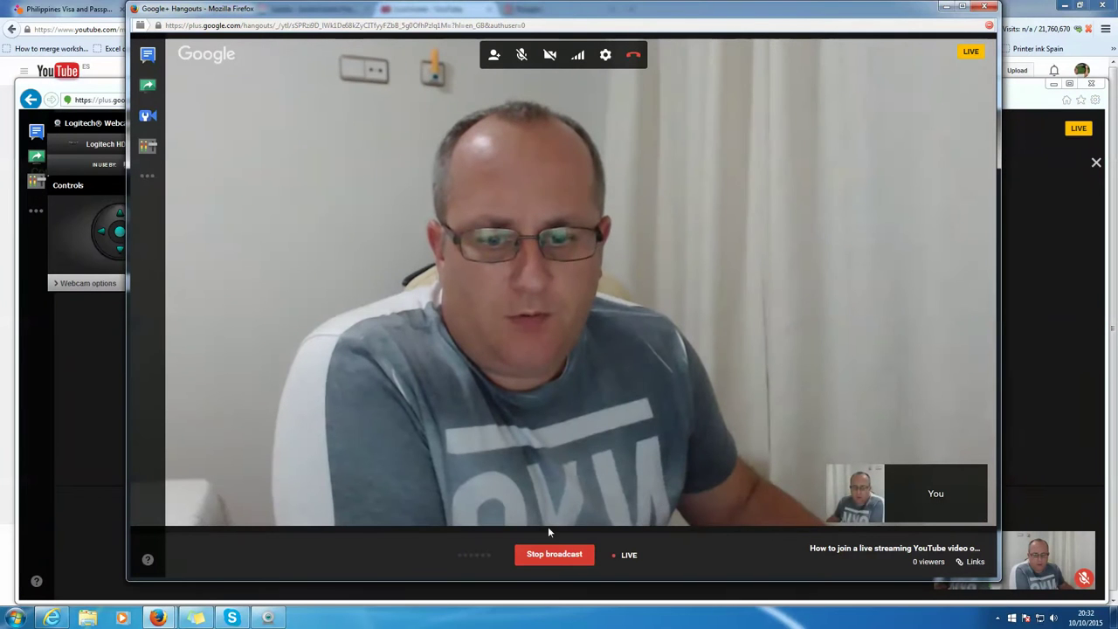
{"action": "left_click", "coordinate": [521, 63]}
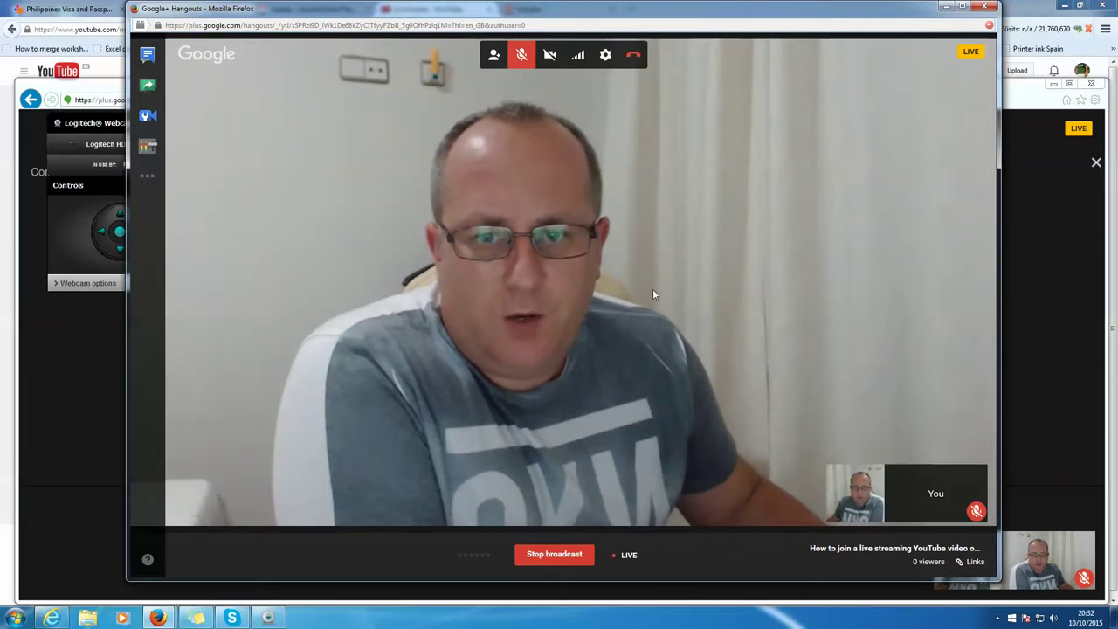
- Check the participant's Hangout window, return to the host window in Firefox, and open its group chat
{"action": "left_click", "coordinate": [1043, 562]}
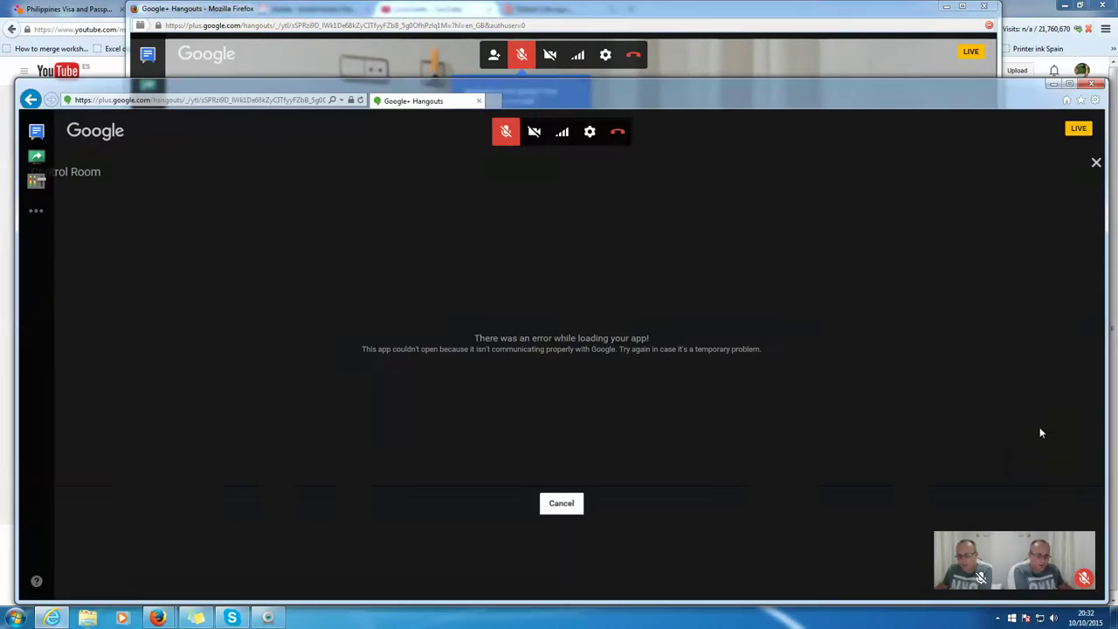
{"action": "left_click", "coordinate": [964, 576]}
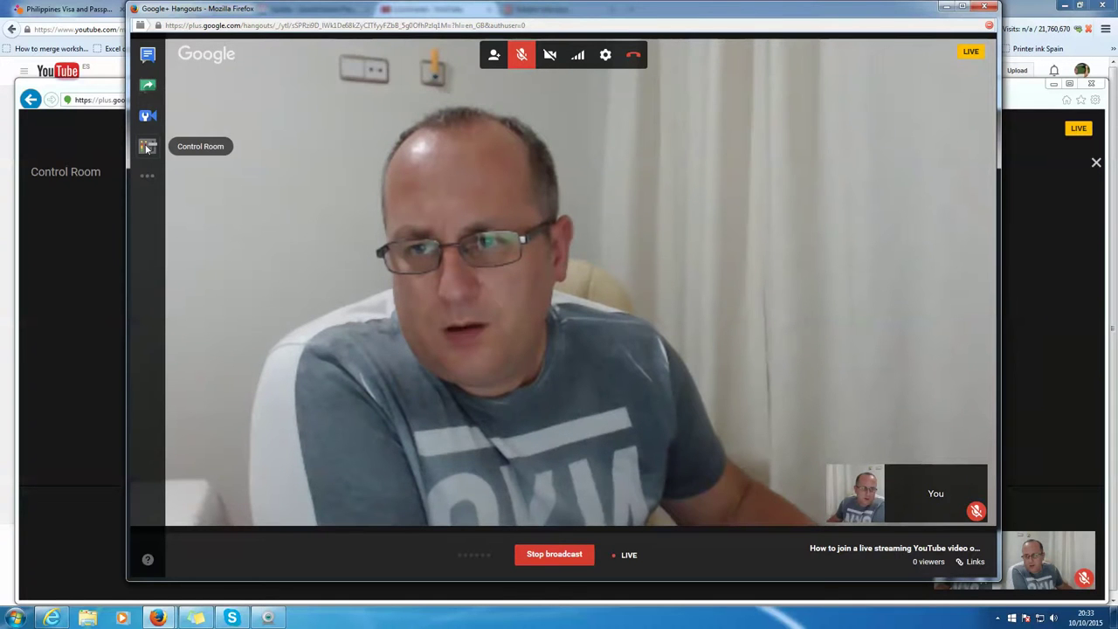
{"action": "left_click", "coordinate": [147, 146]}
{"action": "left_click", "coordinate": [146, 54]}
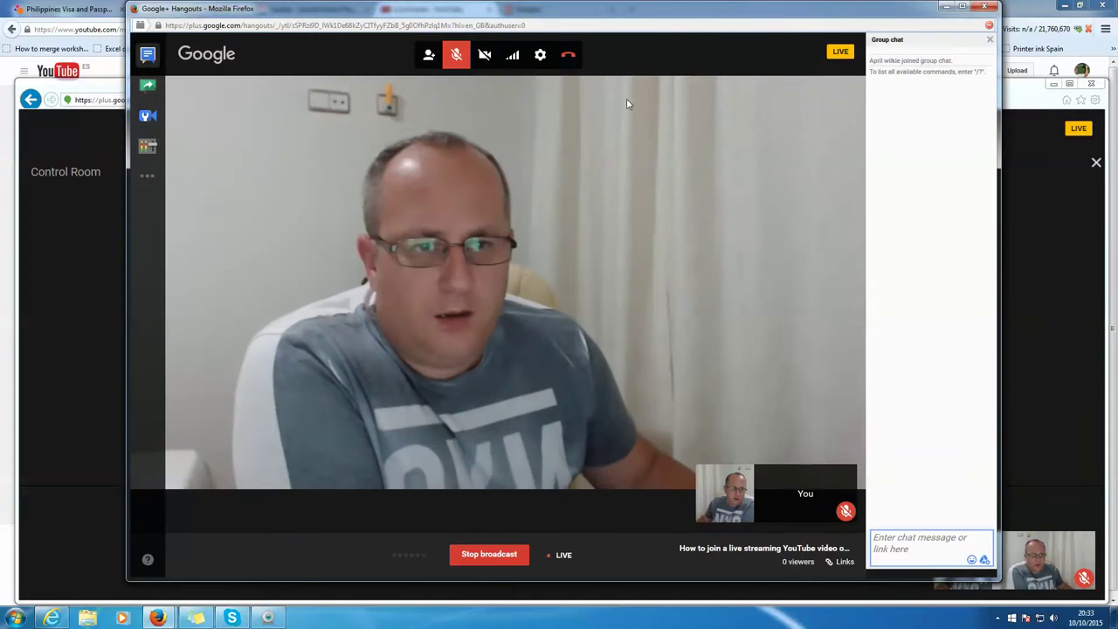
- Open the group chat in the Internet Explorer participant window, dismissing the Screenshare window selection without sharing anything
{"action": "left_click", "coordinate": [1037, 381]}
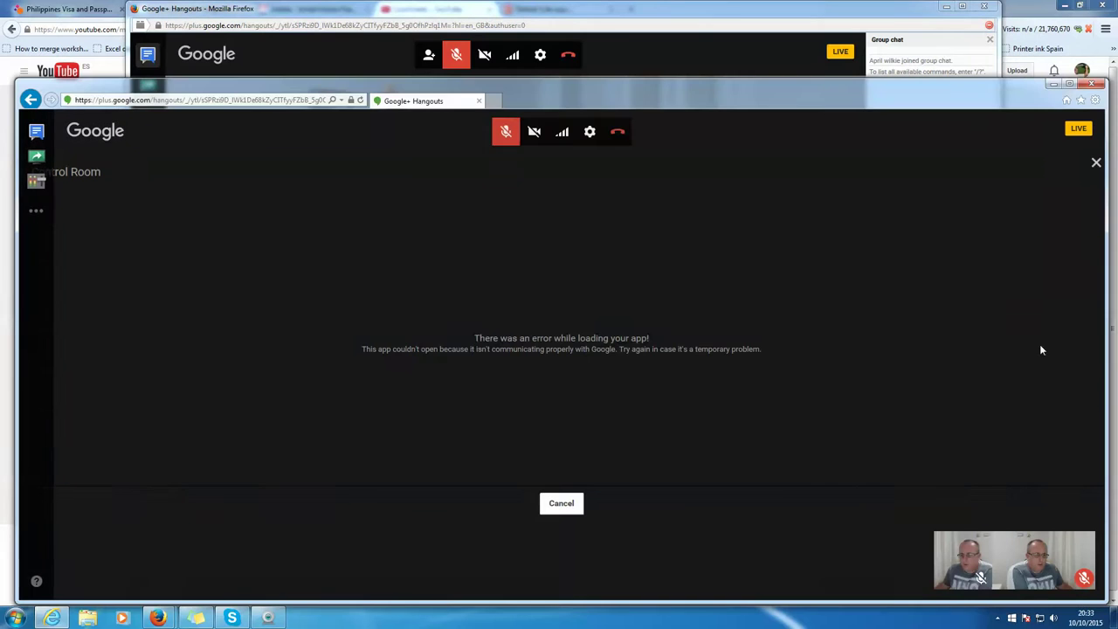
{"action": "left_click", "coordinate": [40, 160]}
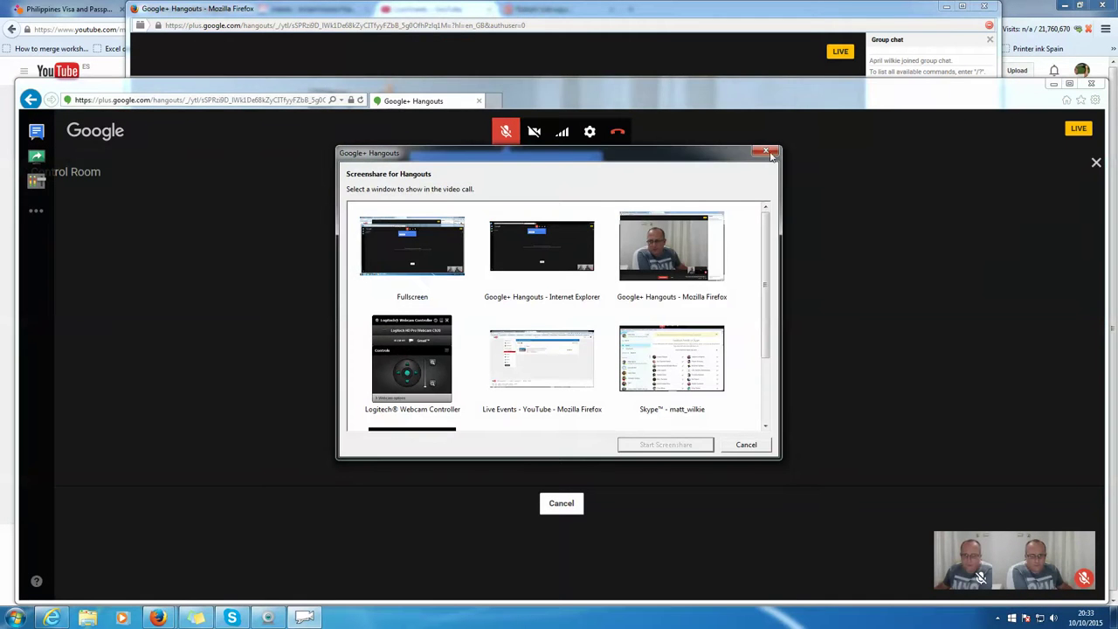
{"action": "left_click", "coordinate": [765, 151]}
{"action": "left_click", "coordinate": [36, 131]}
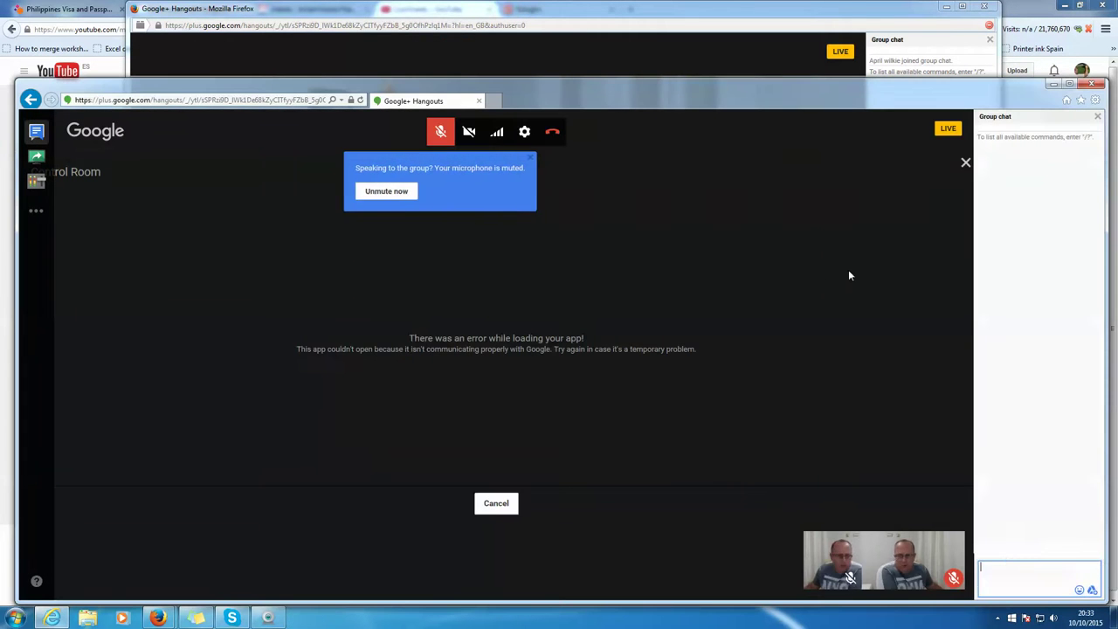
- Send the group chat message "Hello can you see this?" as the participant and check it in the Firefox host window
{"action": "type", "text": "H"}
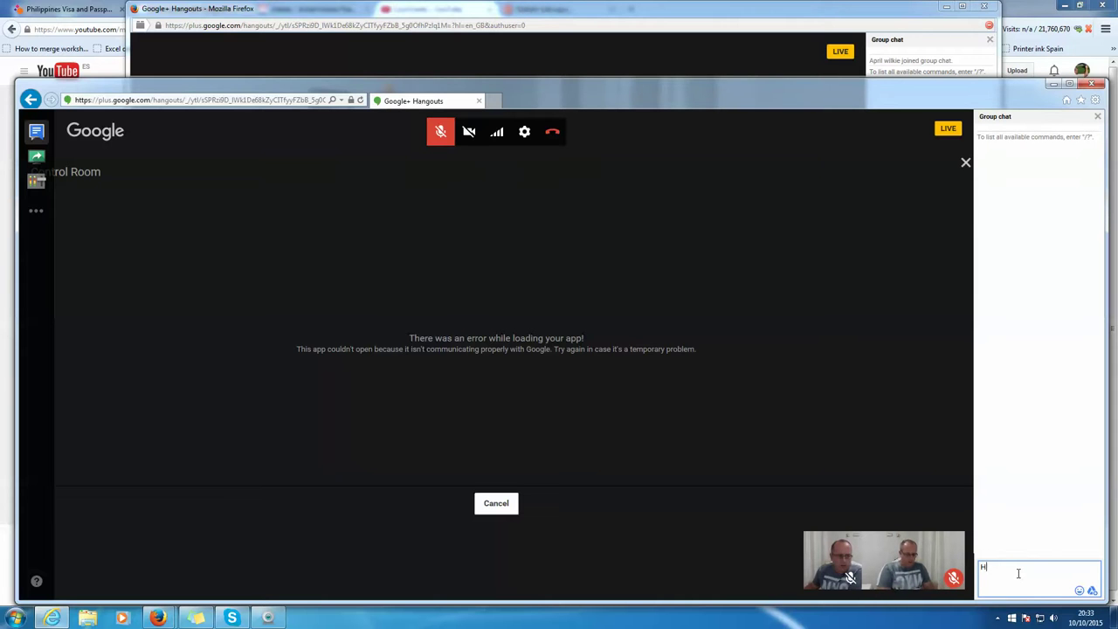
{"action": "type", "text": "ello can you s"}
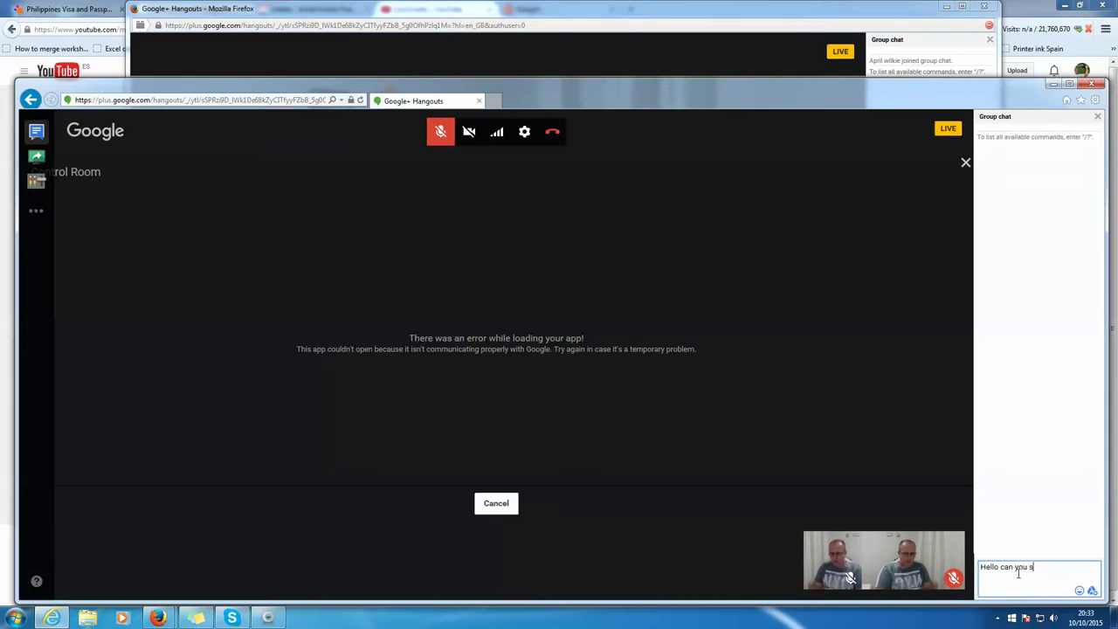
{"action": "type", "text": "ee thi"}
{"action": "key", "text": "Return"}
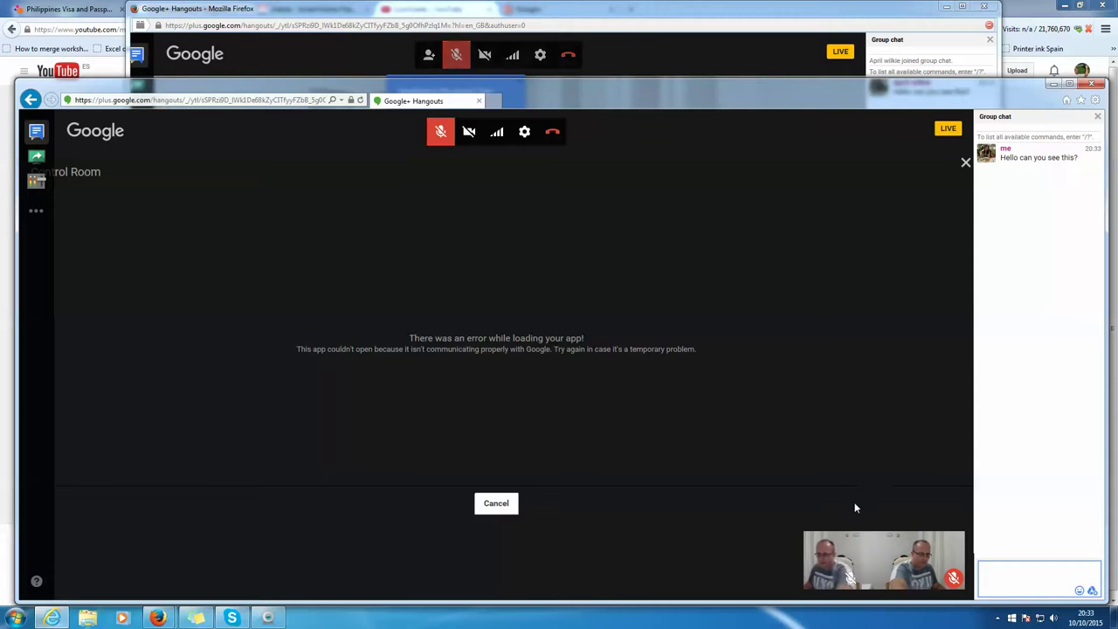
{"action": "mouse_move", "coordinate": [926, 577]}
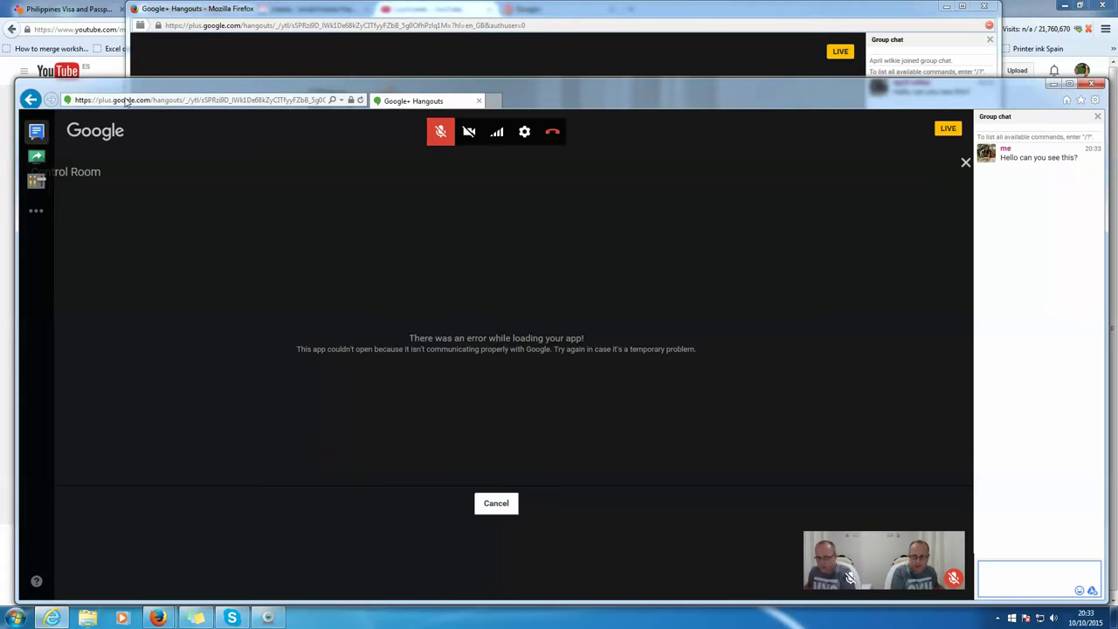
{"action": "left_click", "coordinate": [730, 59]}
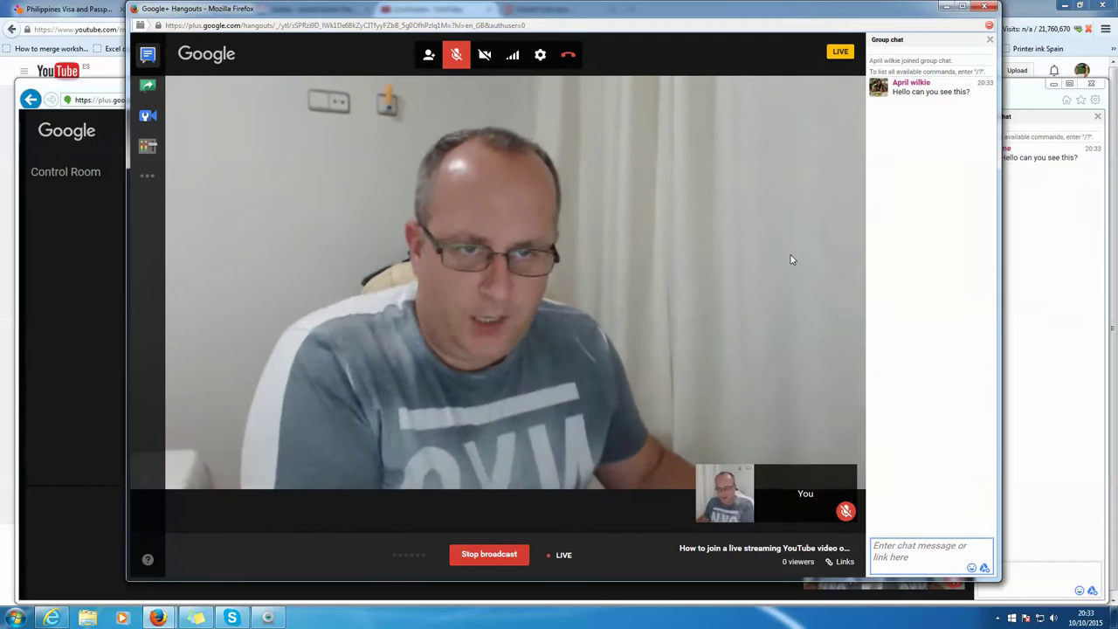
- Reply "hi there!" in the group chat as the host and check it in the Internet Explorer participant window
{"action": "left_click", "coordinate": [933, 555]}
{"action": "type", "text": "hi the"}
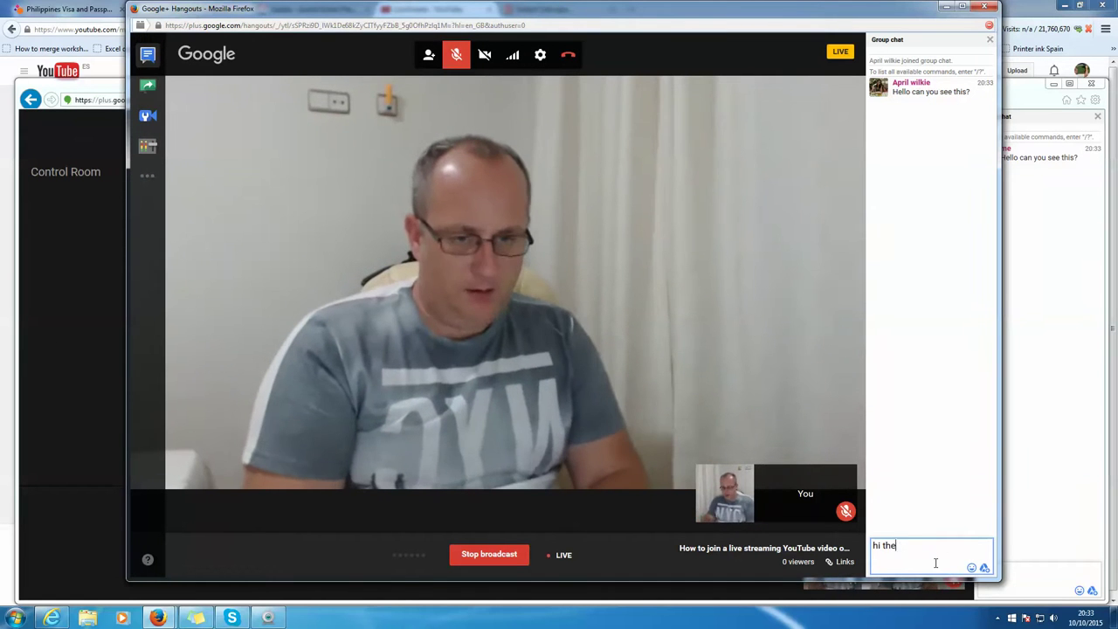
{"action": "type", "text": "re!"}
{"action": "key", "text": "Return"}
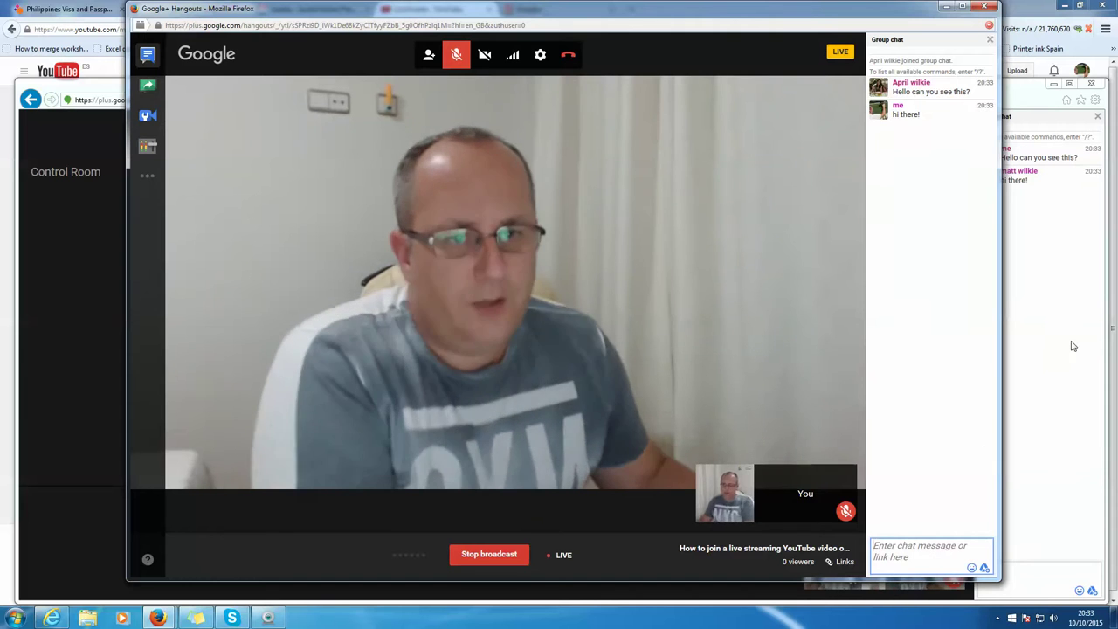
{"action": "left_click", "coordinate": [1043, 205]}
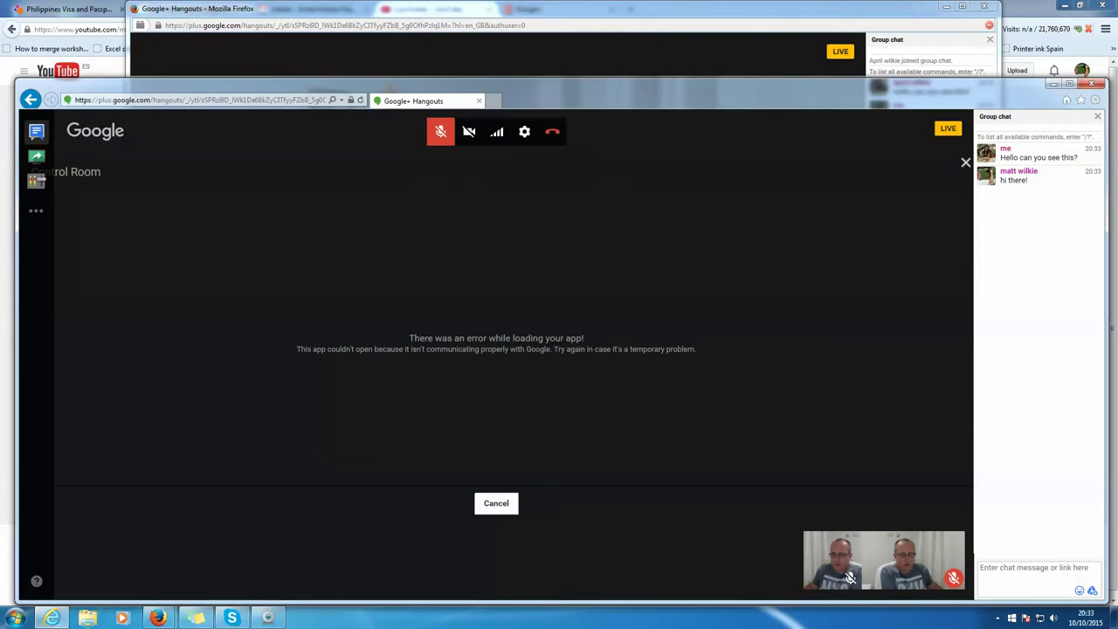
- Return to the Firefox host window, highlight the Hangout's full web address, and choose to continue the broadcast
{"action": "left_click", "coordinate": [590, 74]}
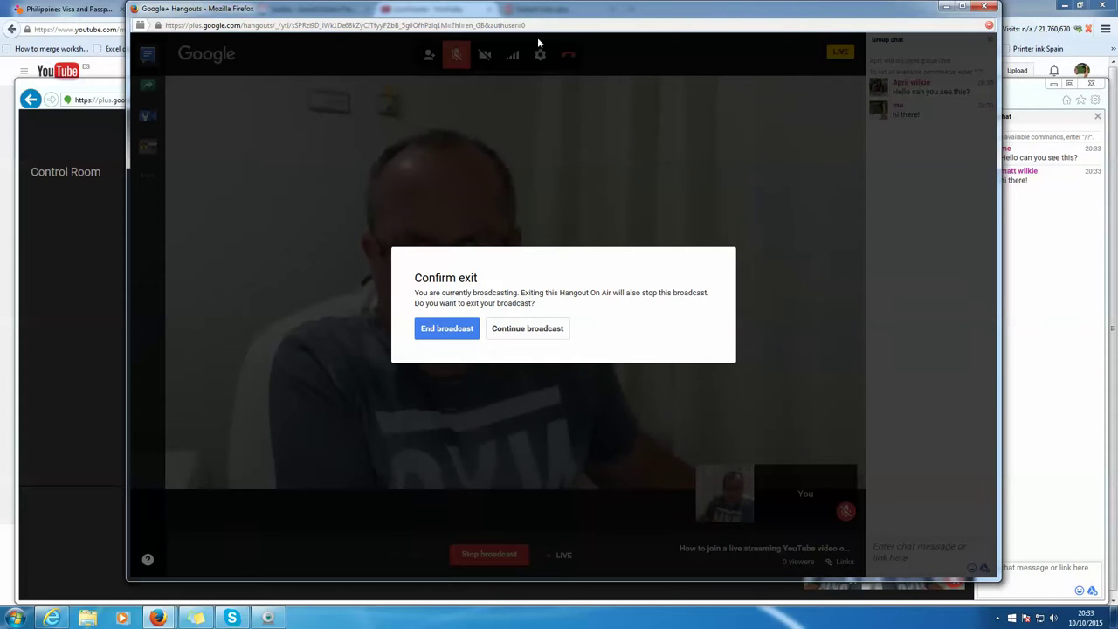
{"action": "left_click_drag", "start_coordinate": [348, 35], "coordinate": [150, 34]}
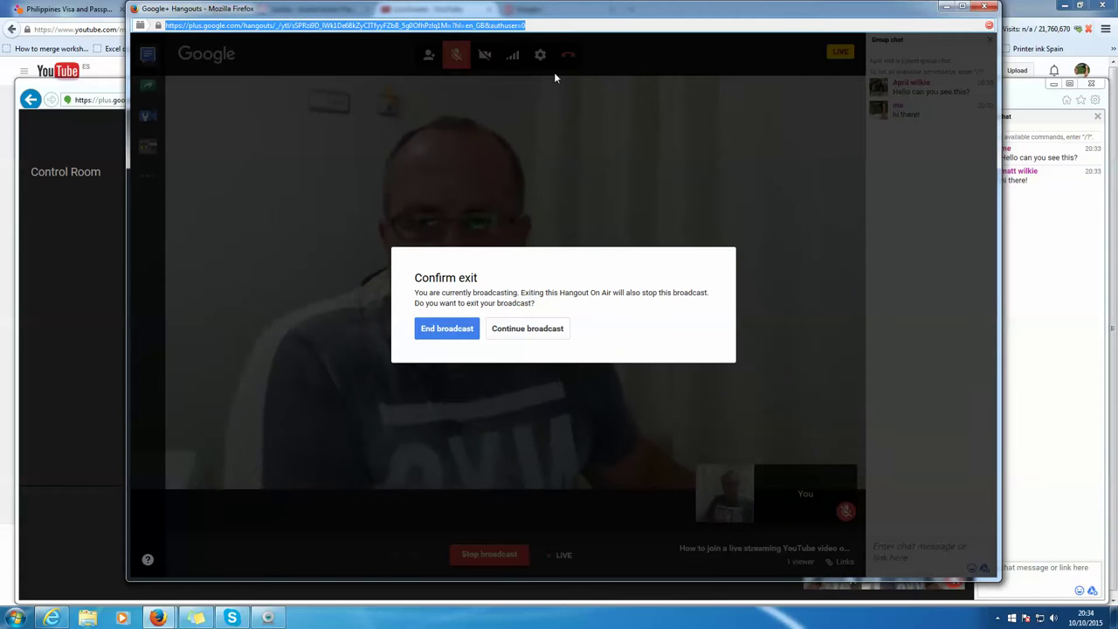
{"action": "left_click", "coordinate": [536, 337]}
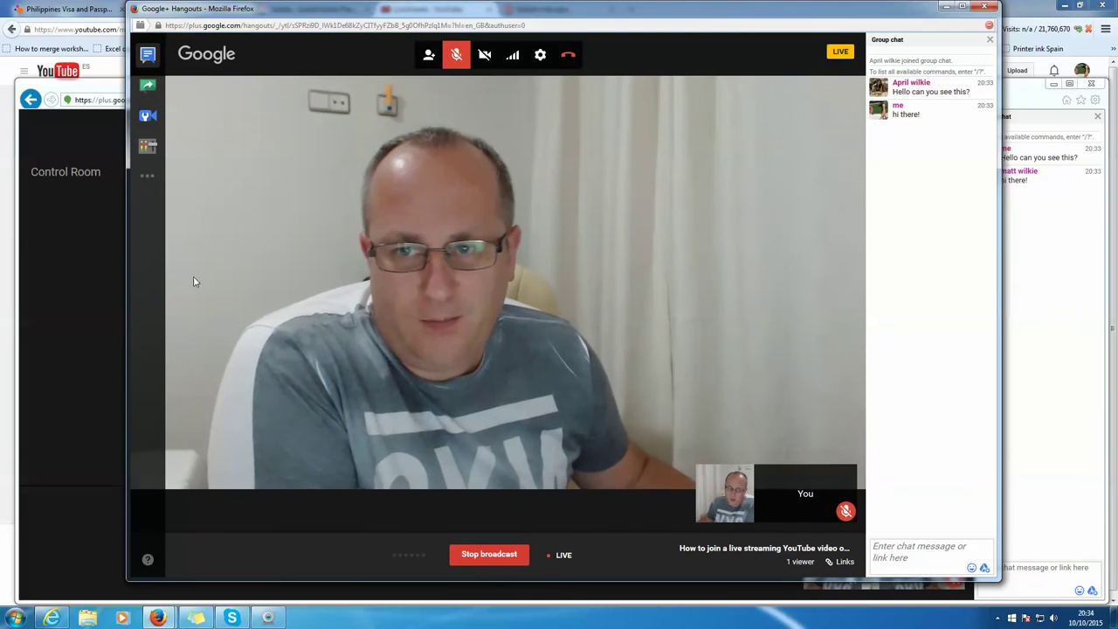
- Bring up the participant's Hangout window again, and switch to the YouTube Live Events page in Firefox
{"action": "left_click", "coordinate": [68, 282]}
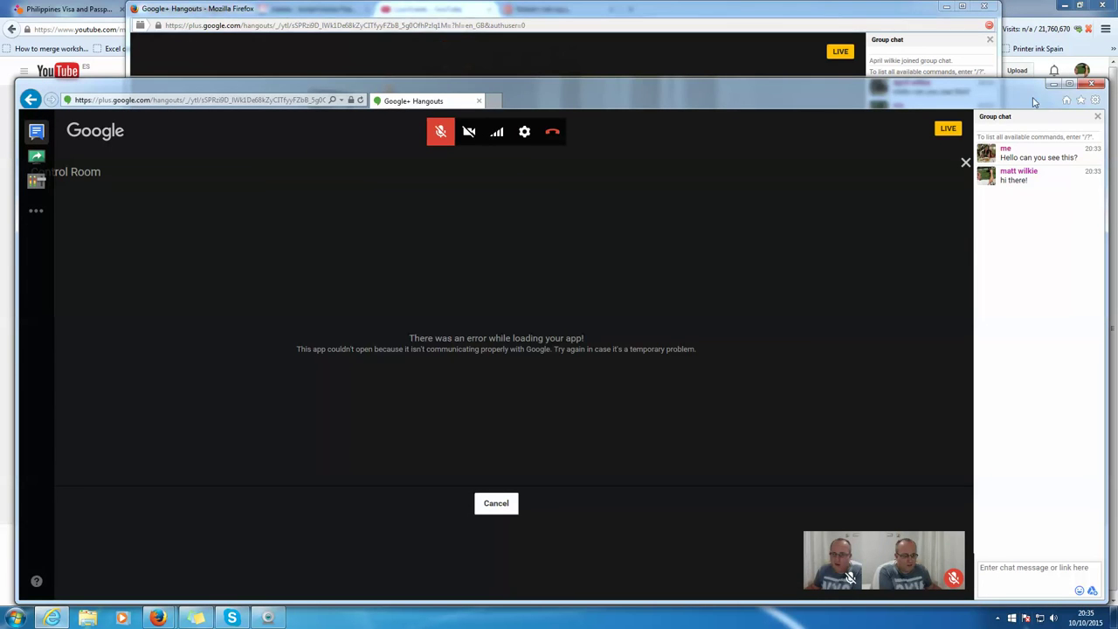
{"action": "left_click", "coordinate": [1026, 16]}
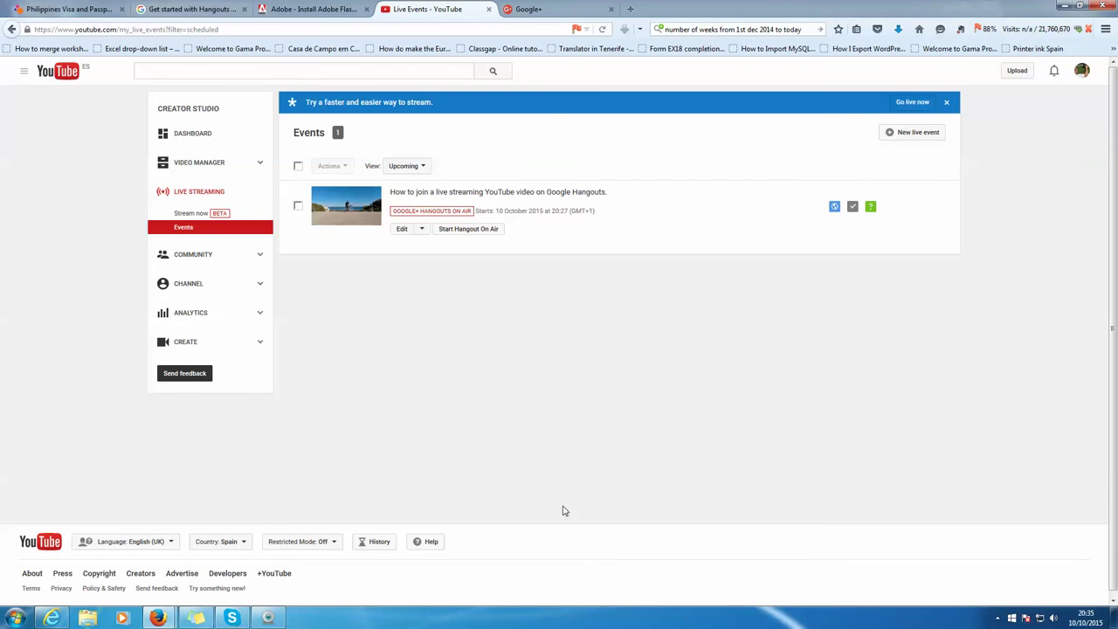